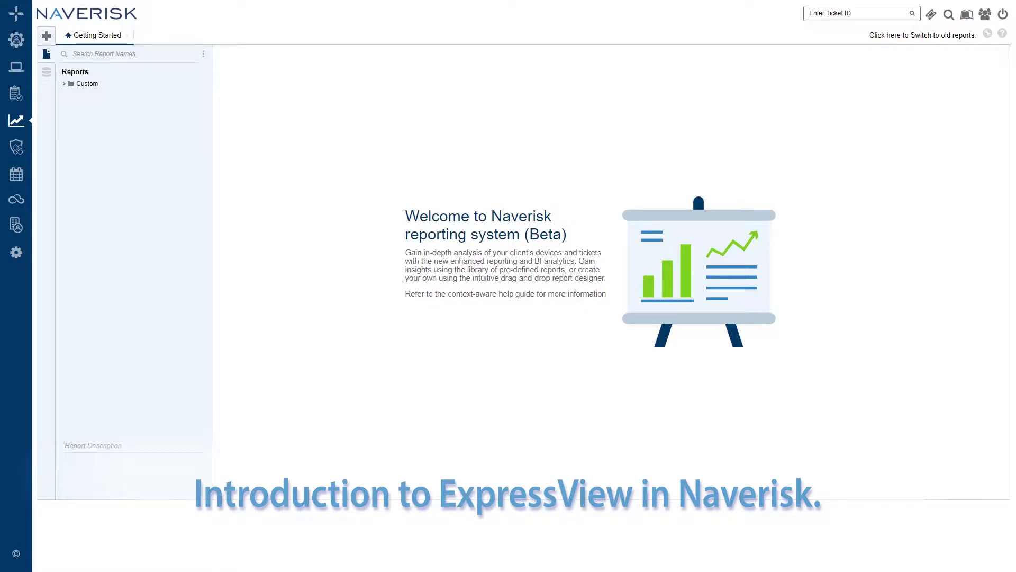
- Create a new ExpressView report
left_click(46, 36)
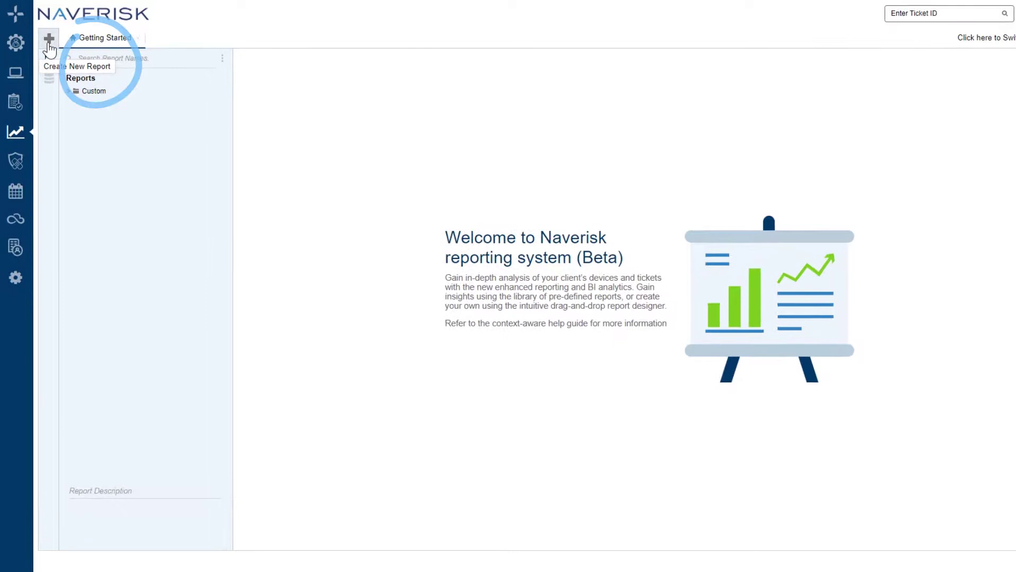
mouse_move(105, 60)
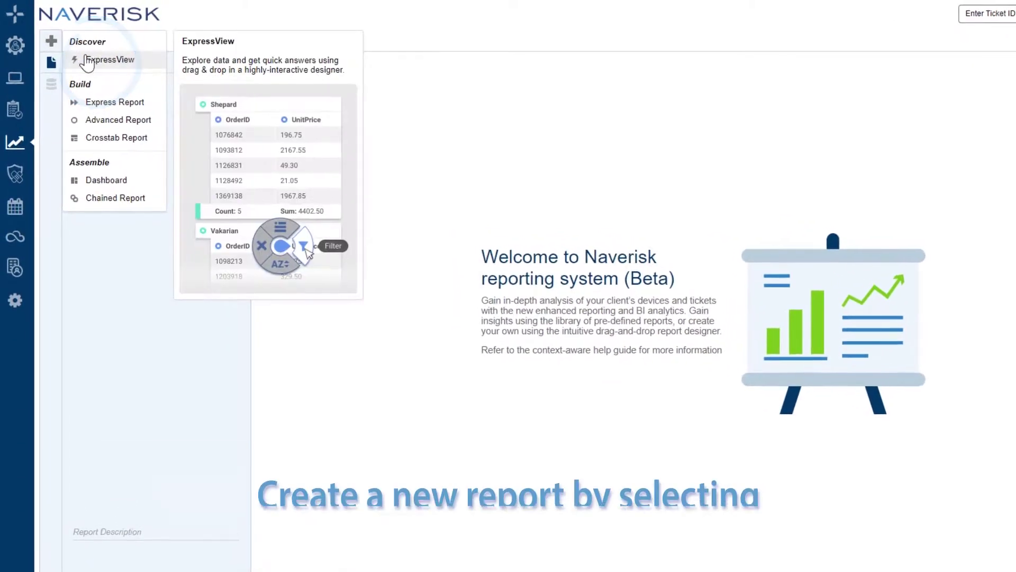
left_click(113, 64)
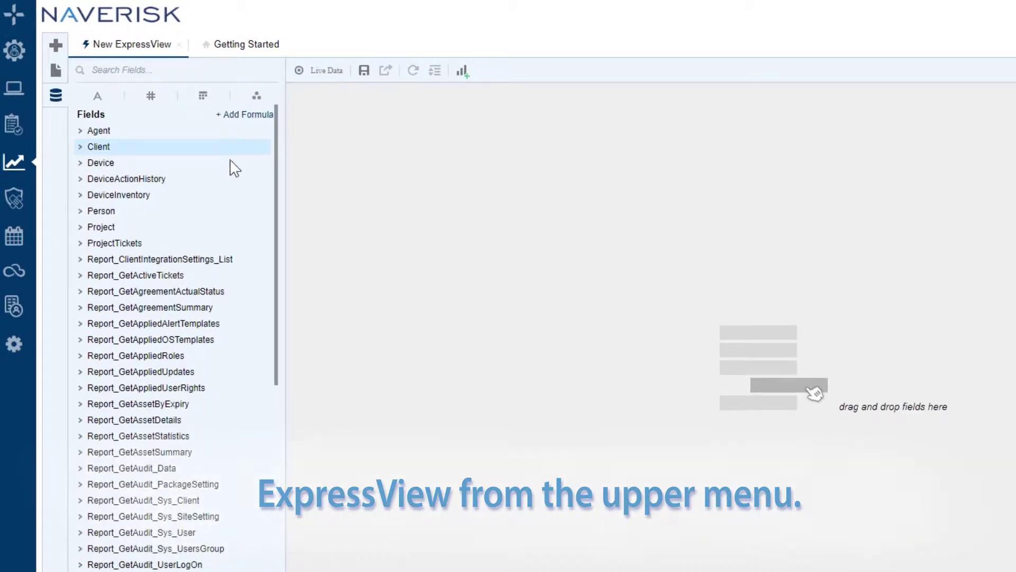
- Add SLASeverity, AssignedUserName, TicketId, Trigger and one more Ticket field as columns
scroll(267, 204, "down", 2)
scroll(267, 207, "down", 9)
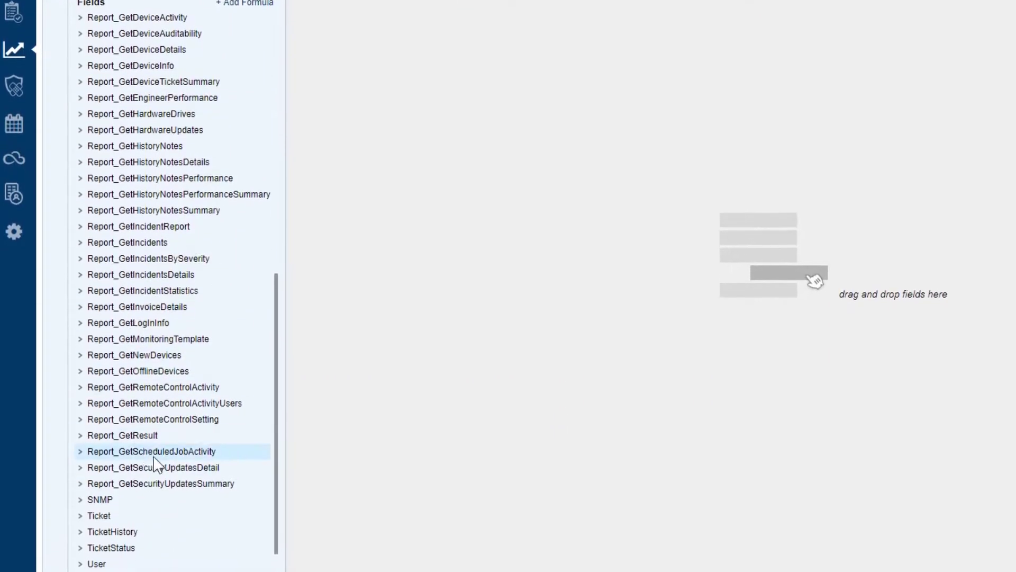
left_click(82, 516)
scroll(83, 510, "down", 4)
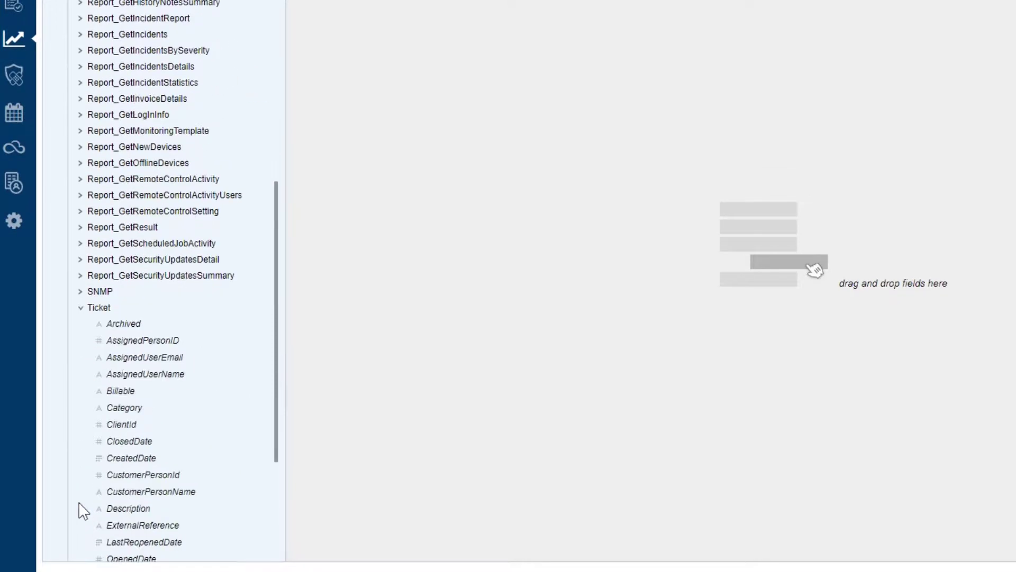
scroll(83, 511, "down", 6)
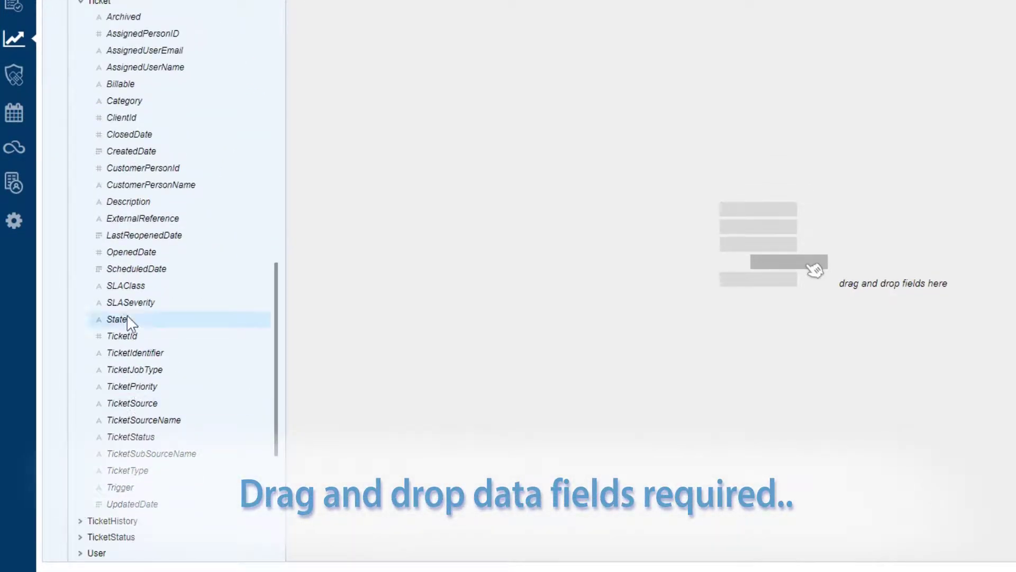
left_click_drag(130, 303, 701, 222)
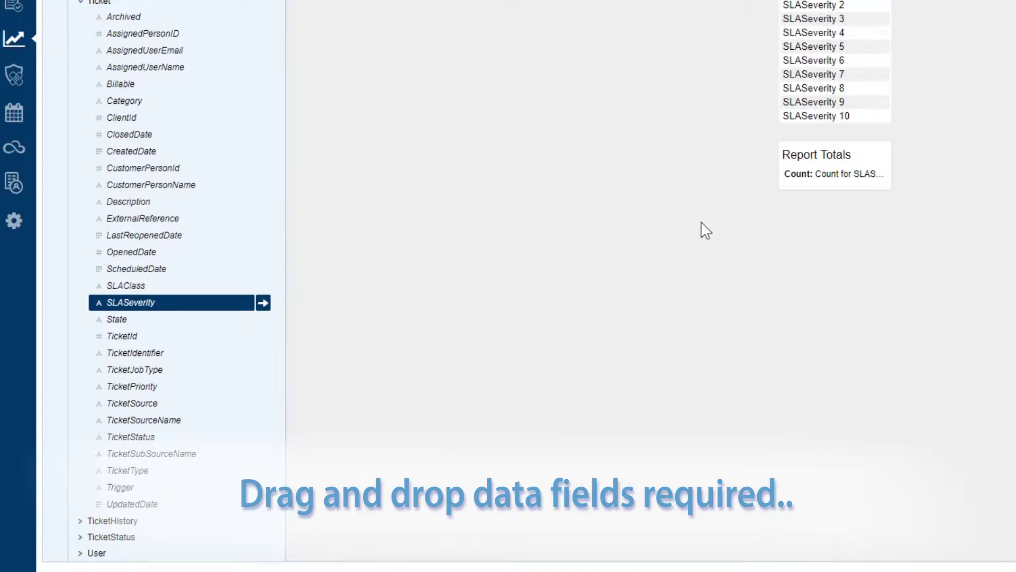
left_click_drag(162, 67, 850, 97)
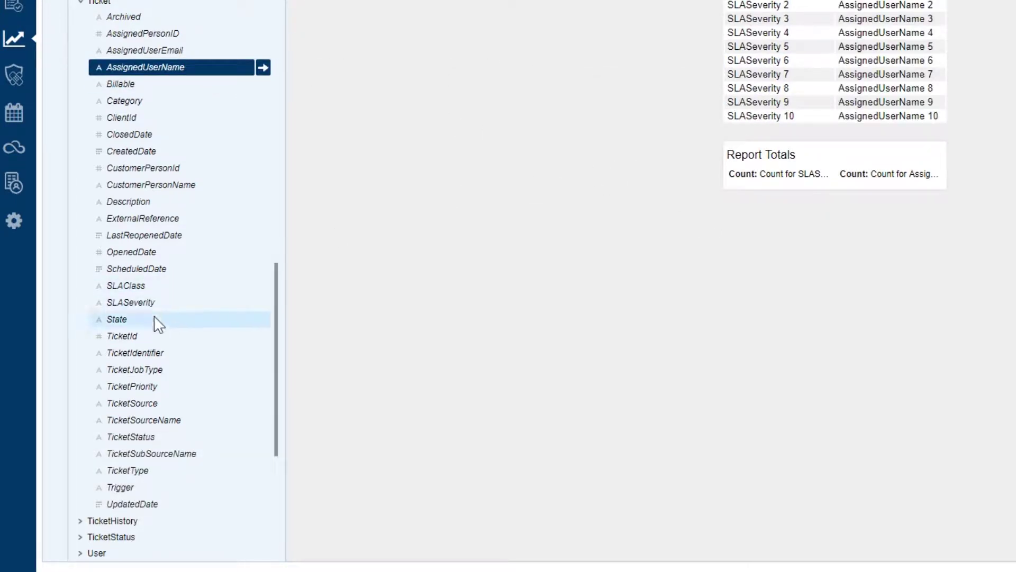
left_click_drag(158, 336, 961, 195)
scroll(344, 408, "up", 2)
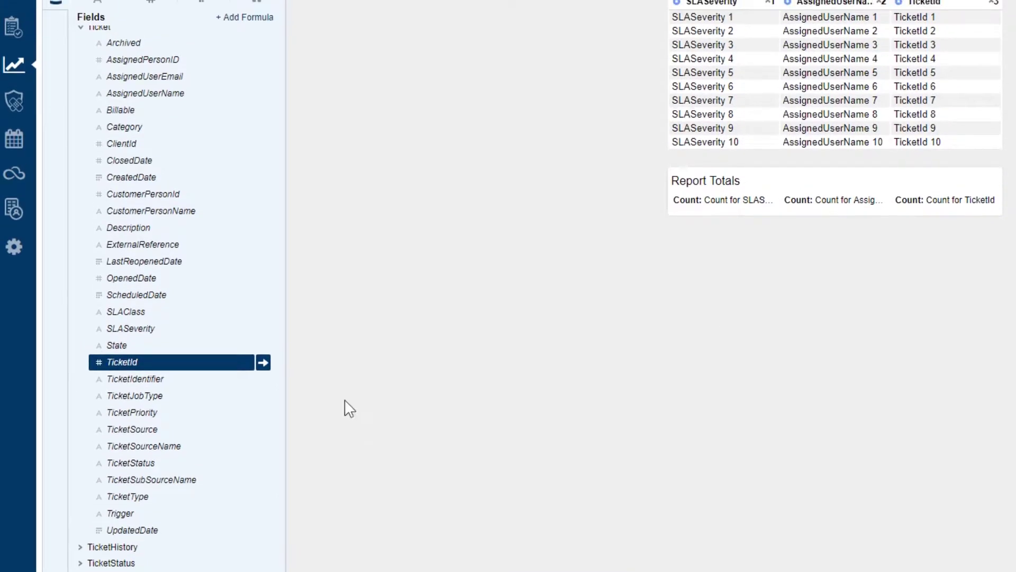
left_click_drag(129, 545, 1005, 241)
scroll(635, 318, "up", 1)
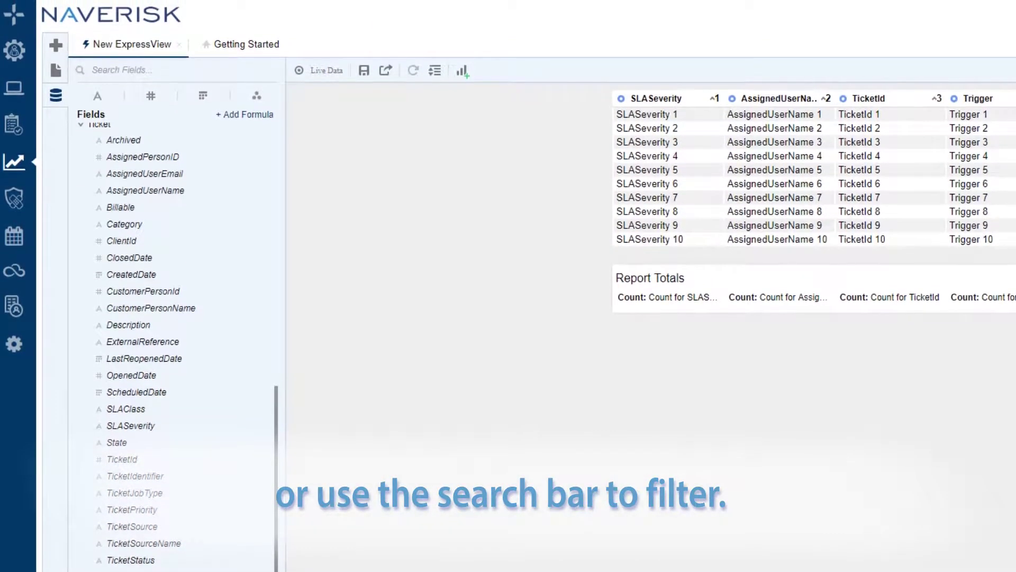
- Search fields for 'Duratio' and add TicketHistory DurationMinutes as a report column
left_click(150, 75)
type("Dur")
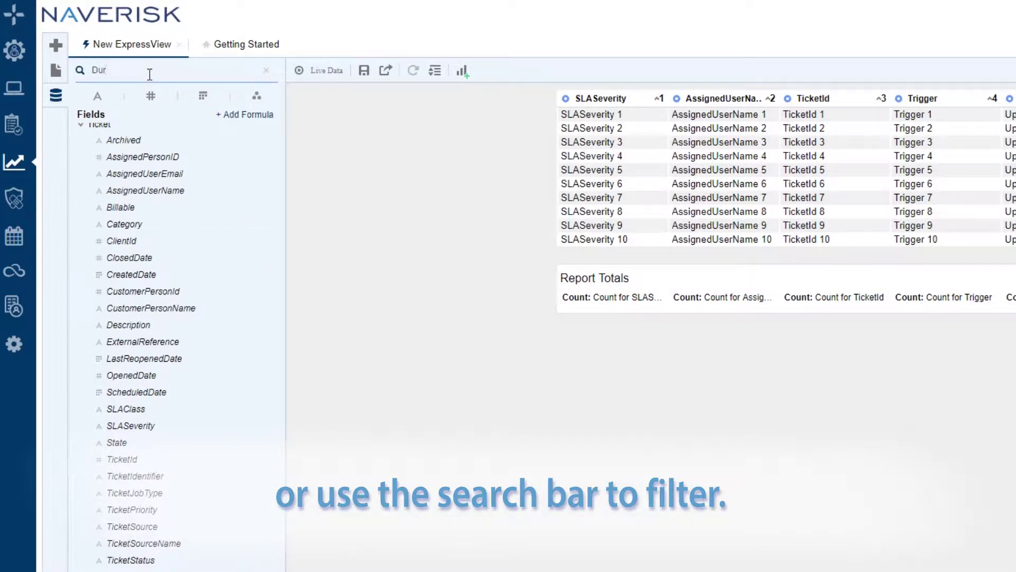
type("ation")
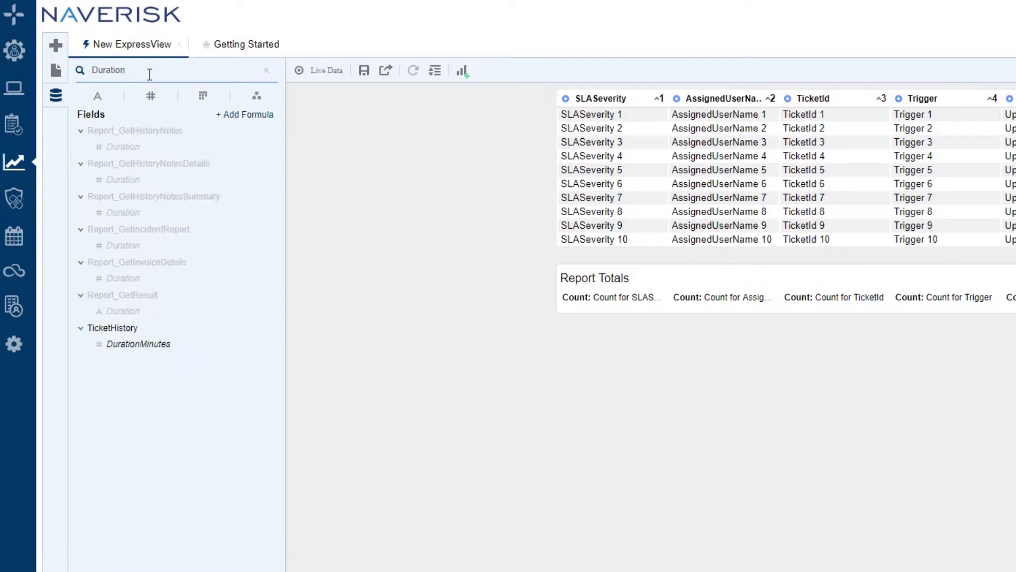
left_click_drag(153, 344, 639, 361)
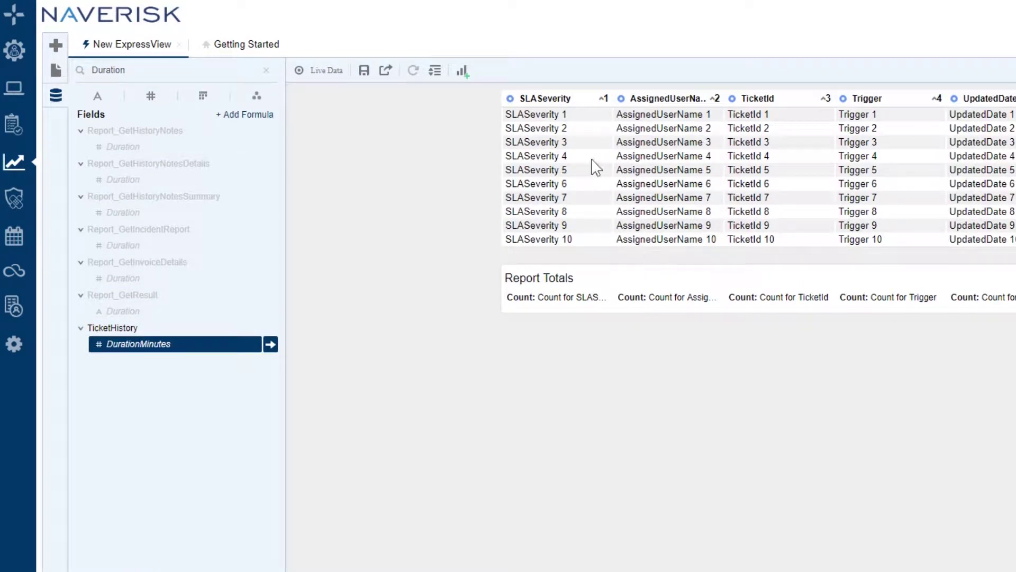
left_click(511, 98)
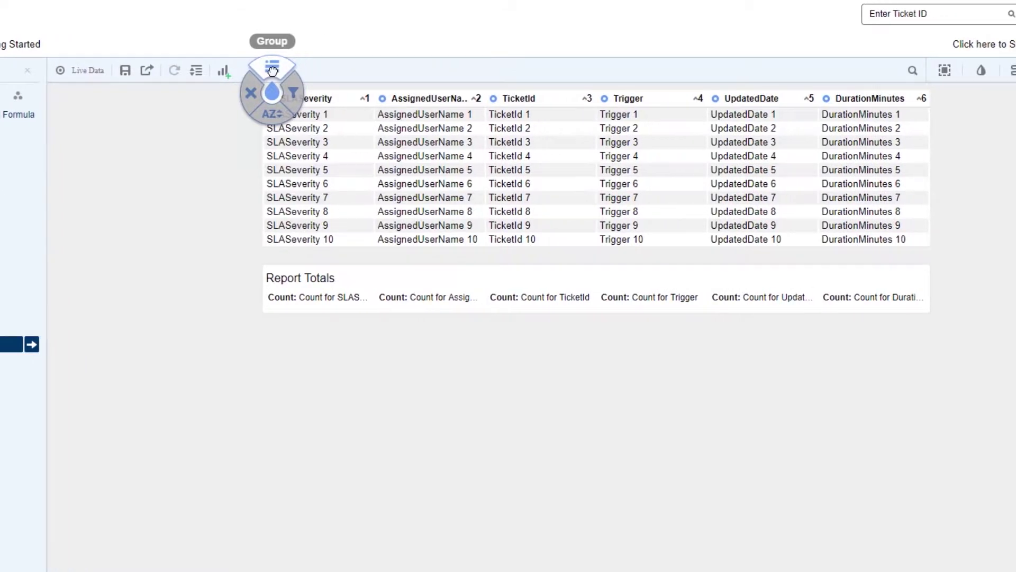
- Choose Group in the SLASeverity column menu to section tickets by severity
left_click(272, 69)
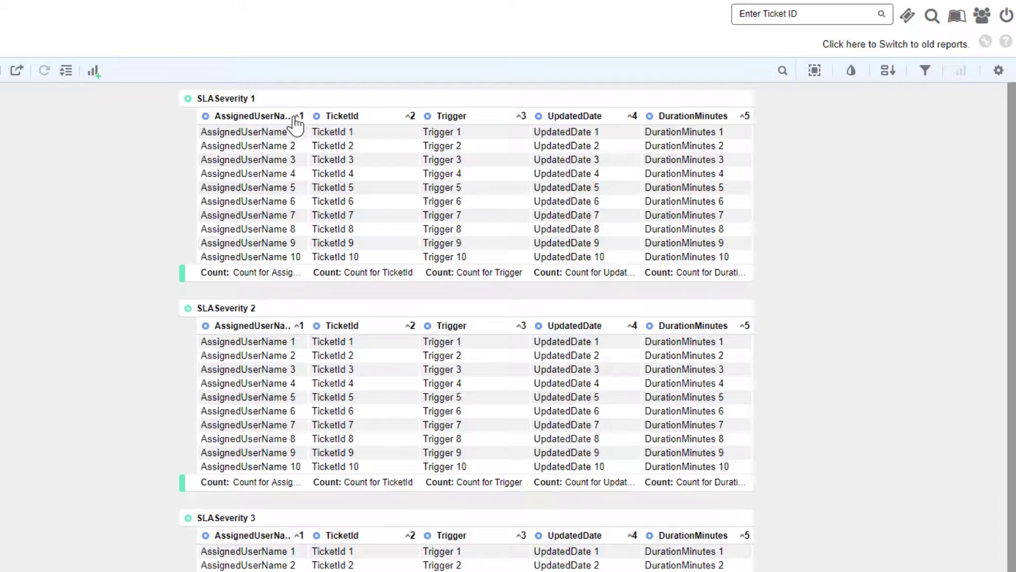
- Change the DurationMinutes footer total from Count to Sum
left_click(697, 276)
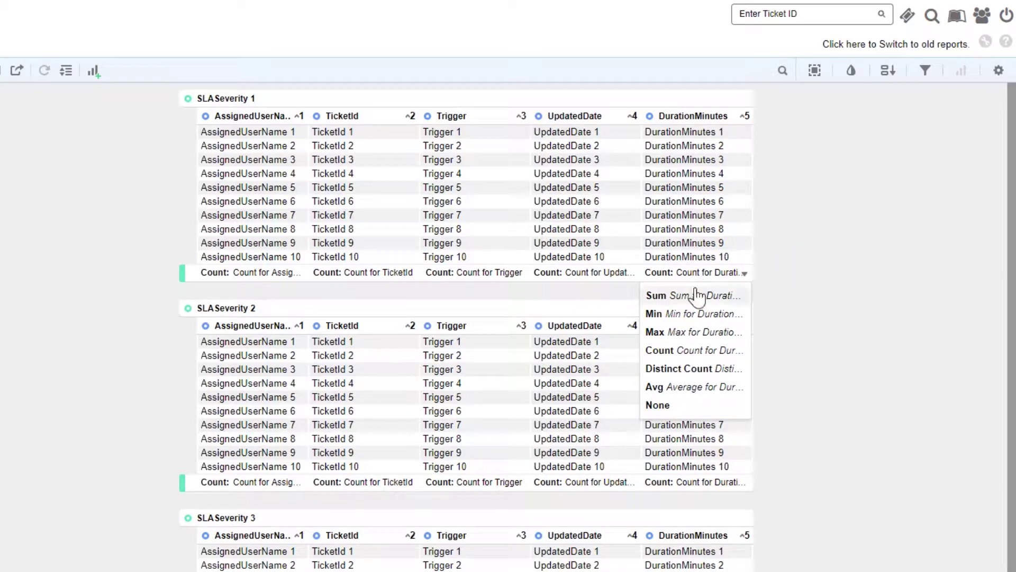
left_click(698, 296)
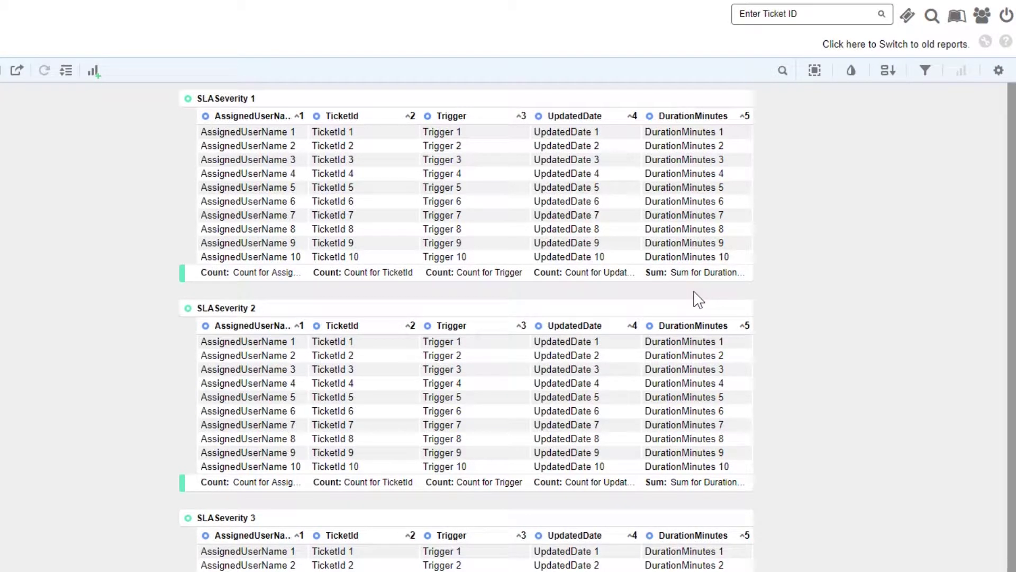
- Review the Data Format and Style cell settings for the DurationMinutes column
left_click(815, 73)
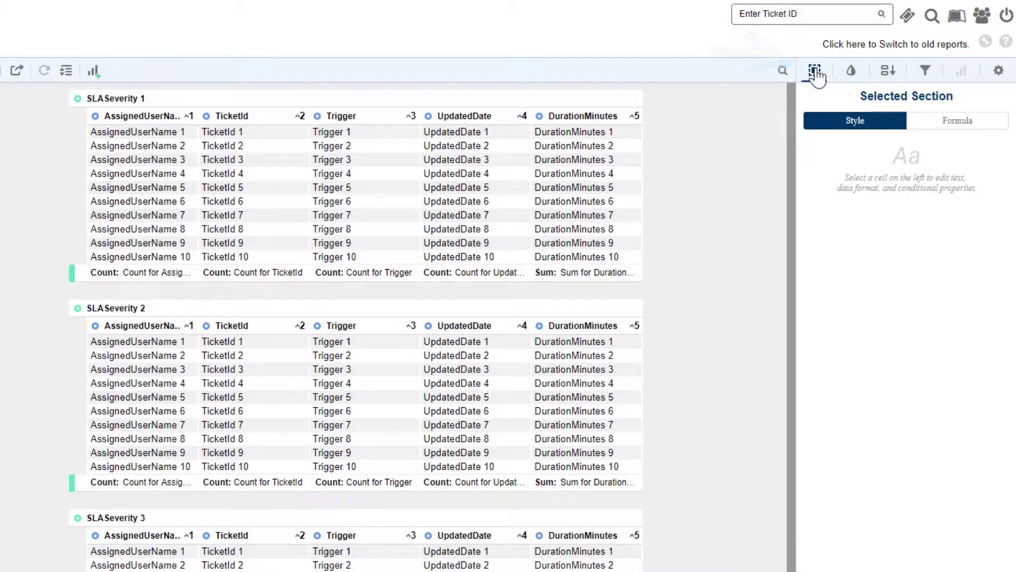
left_click(582, 161)
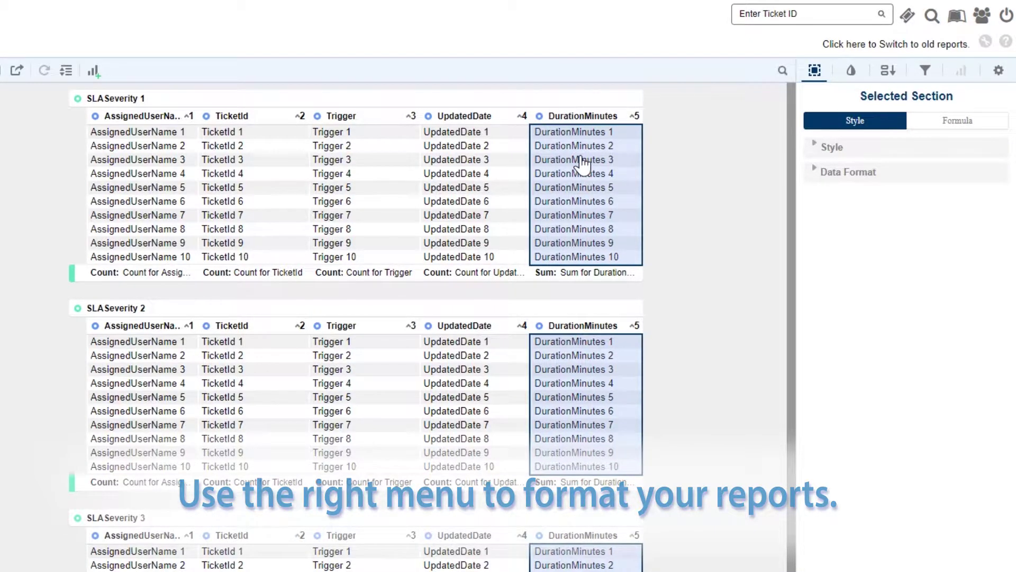
left_click(816, 174)
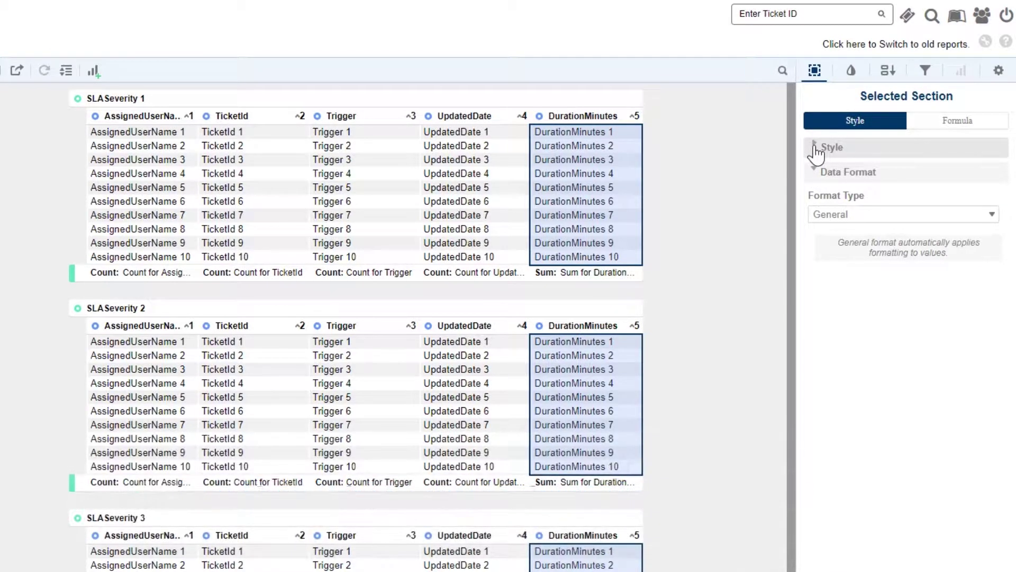
left_click(816, 150)
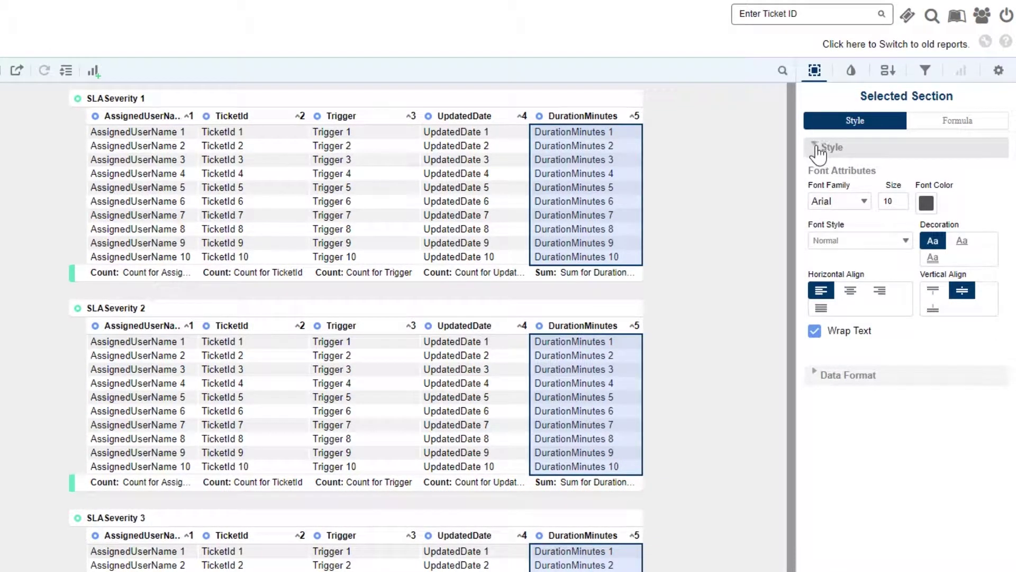
- Apply light-blue alternate row shading and bring up the column sort settings
left_click(852, 74)
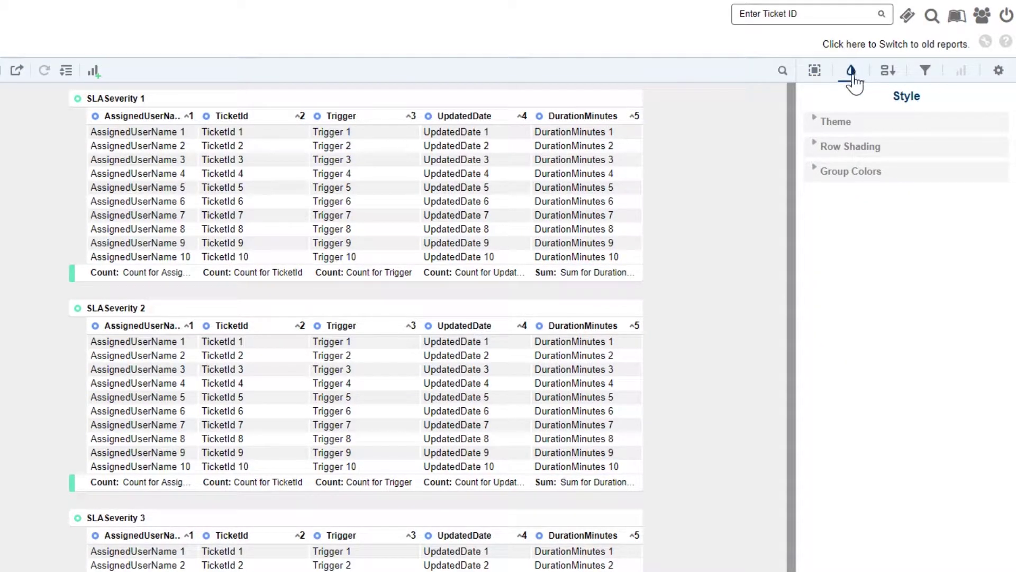
left_click(825, 125)
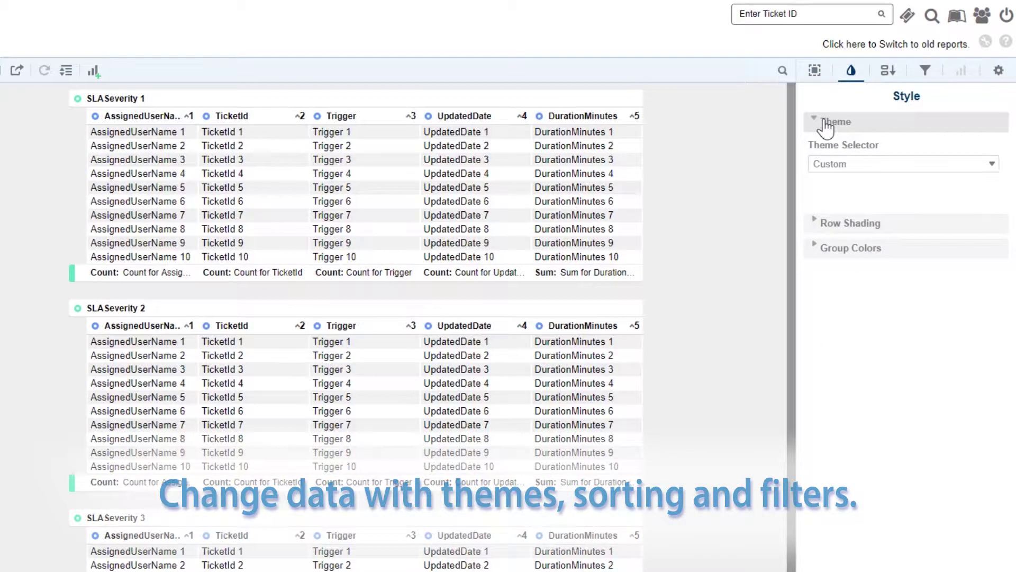
left_click(825, 125)
left_click(822, 224)
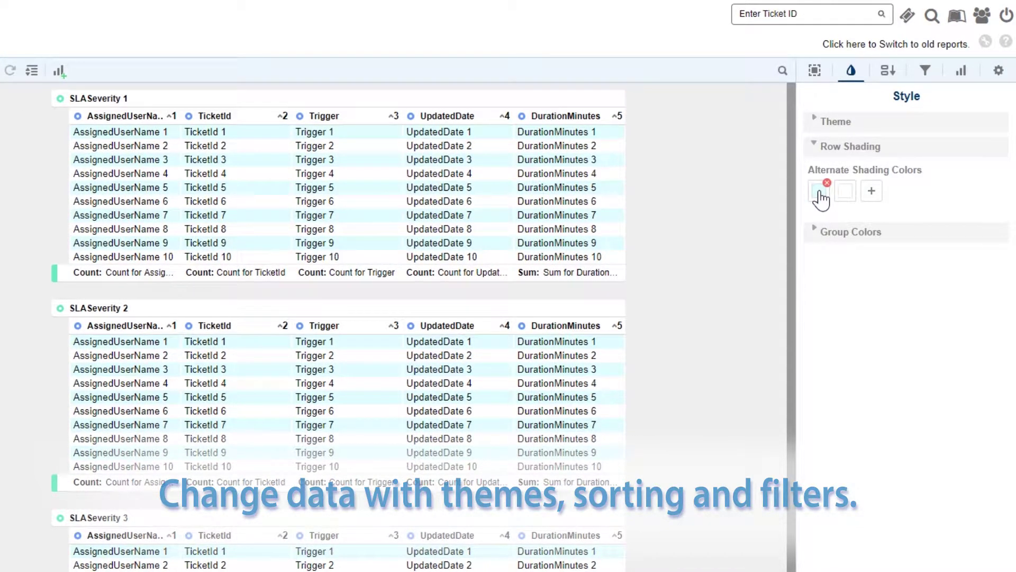
left_click(889, 72)
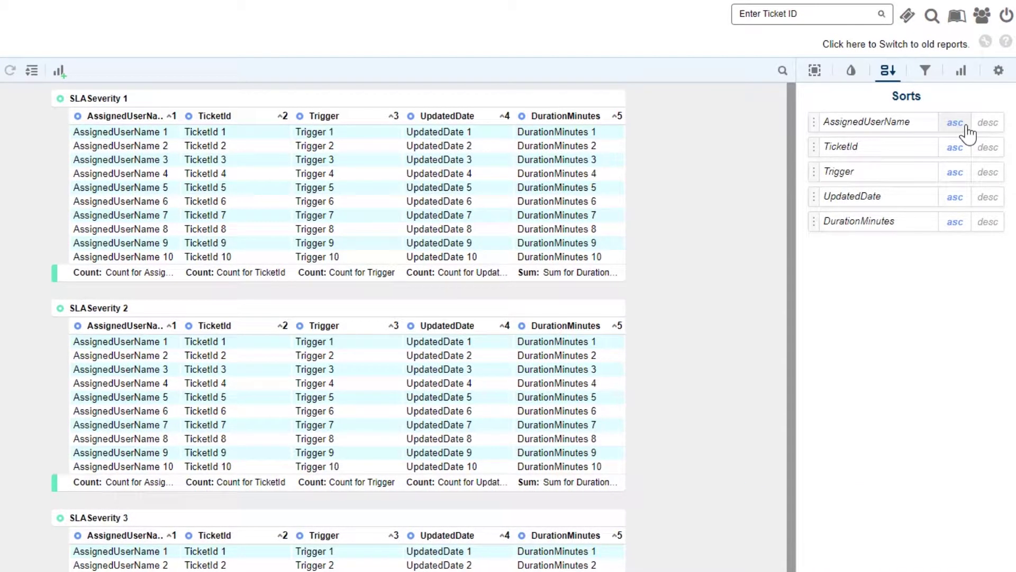
- Filter SLASeverity to the Top 5 by average TicketHistory.DurationMinutes
left_click(926, 72)
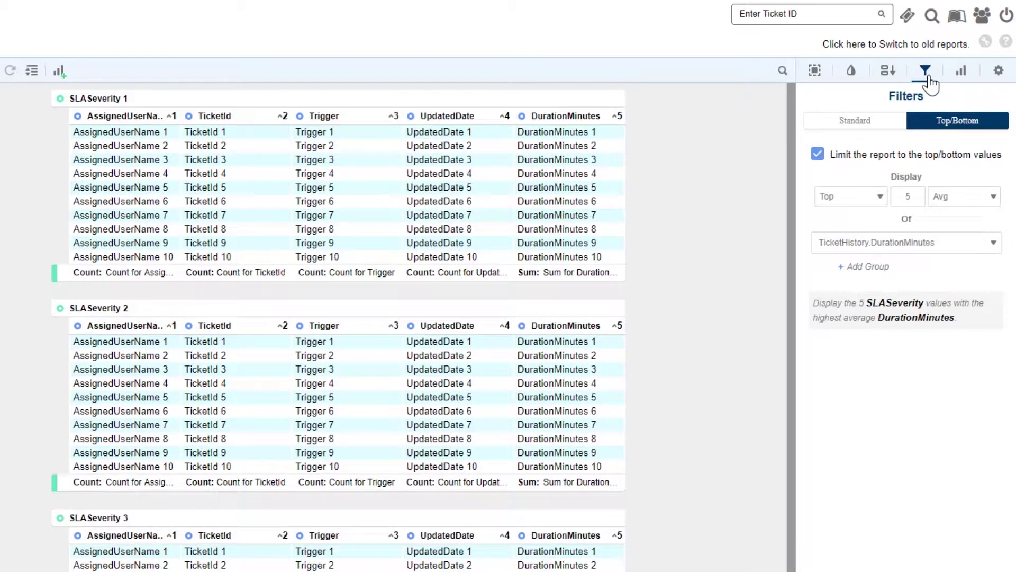
left_click(993, 245)
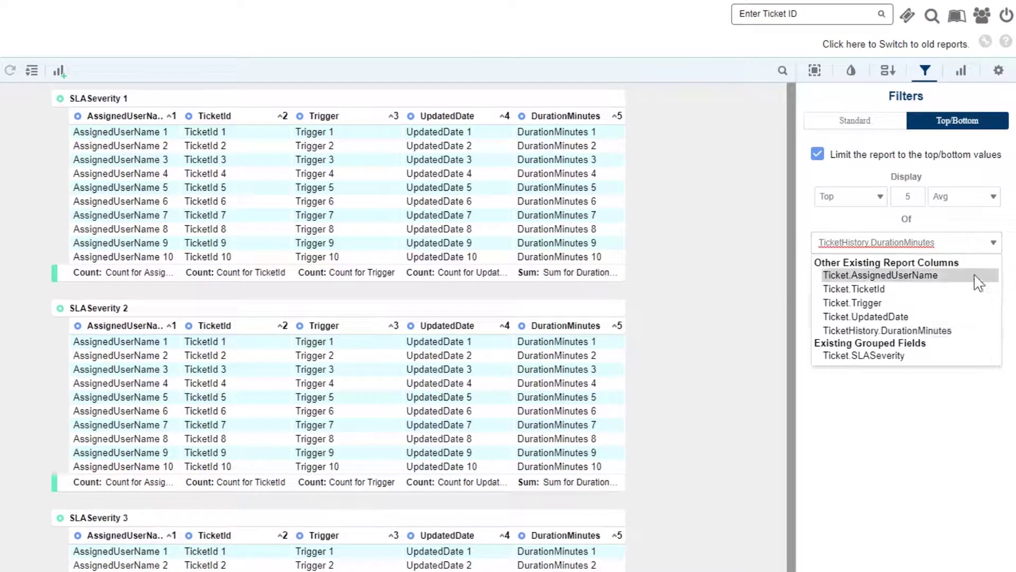
left_click(936, 331)
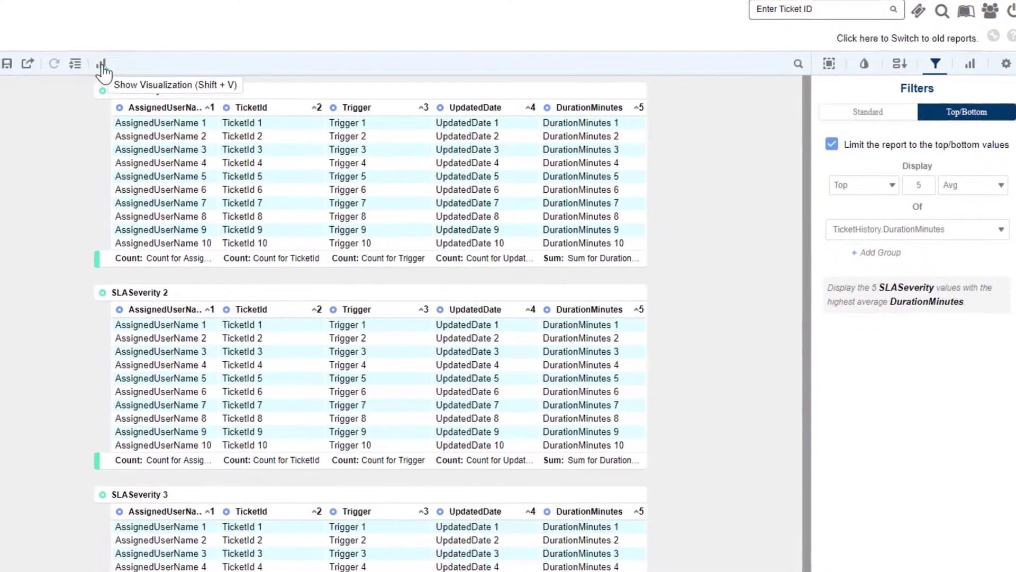
- Add a Column chart per SLASeverity, trying Linear Range colours before reverting to Theme
left_click(108, 63)
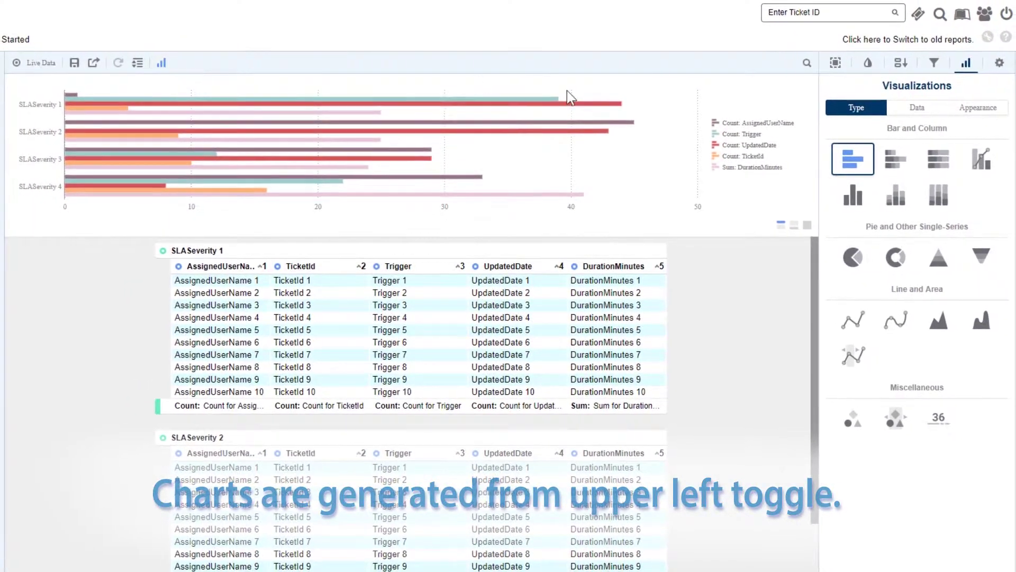
left_click(853, 201)
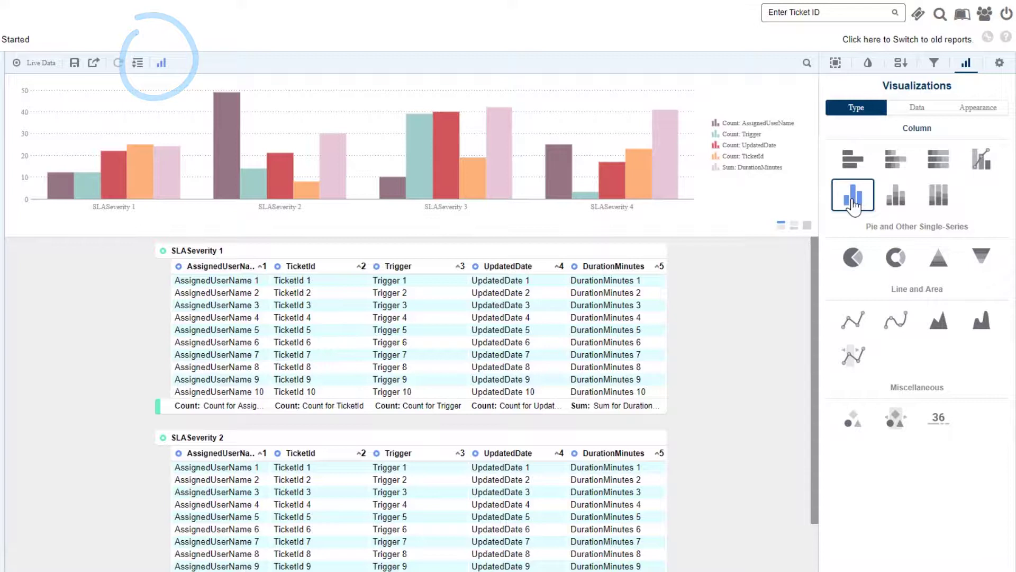
left_click(917, 111)
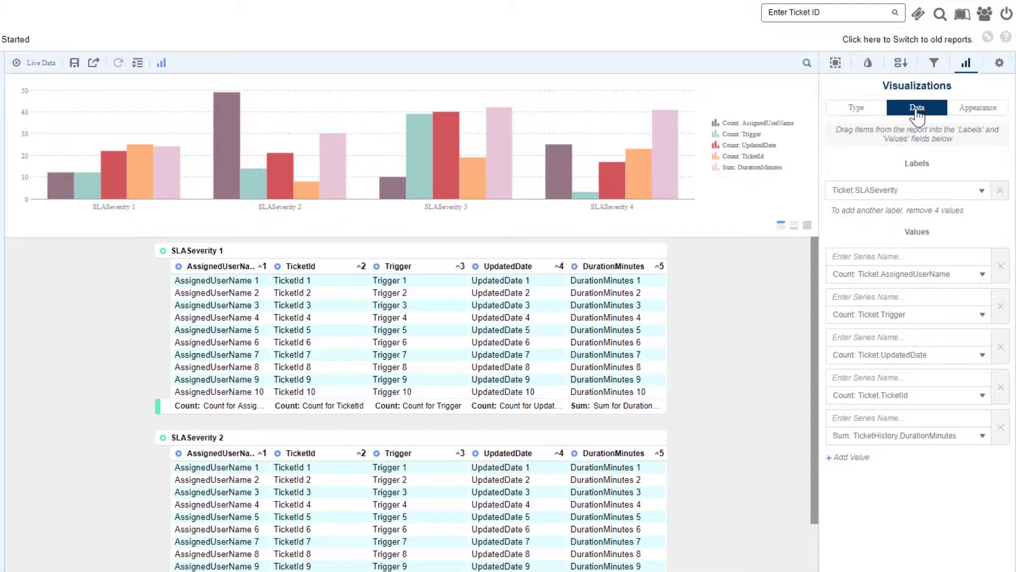
left_click(977, 115)
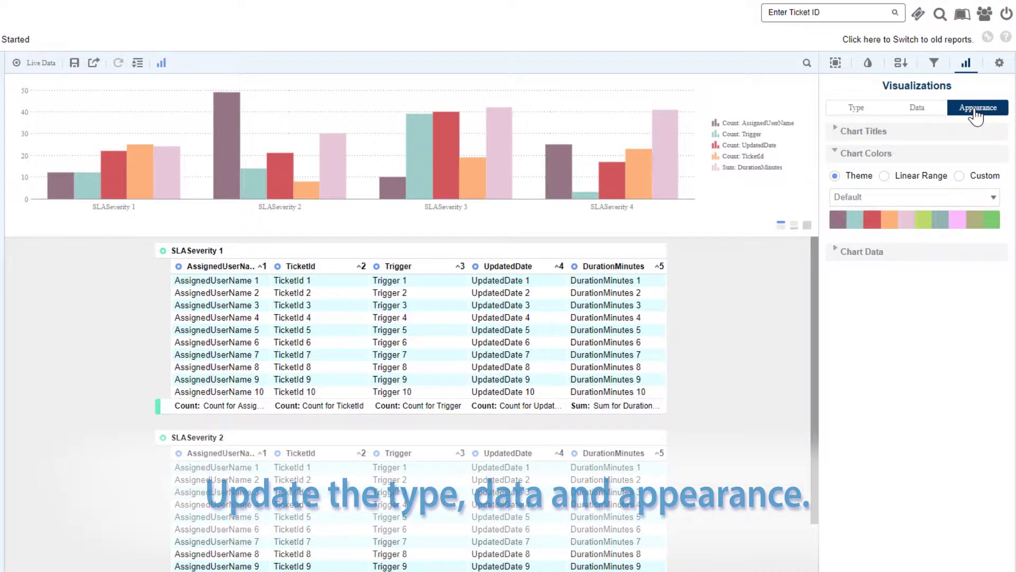
left_click(884, 176)
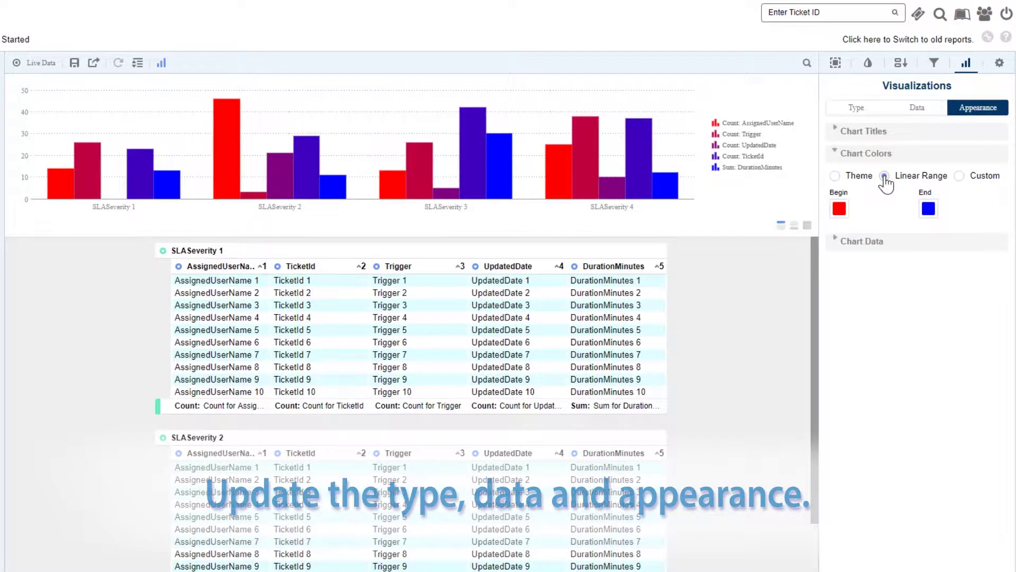
left_click(835, 176)
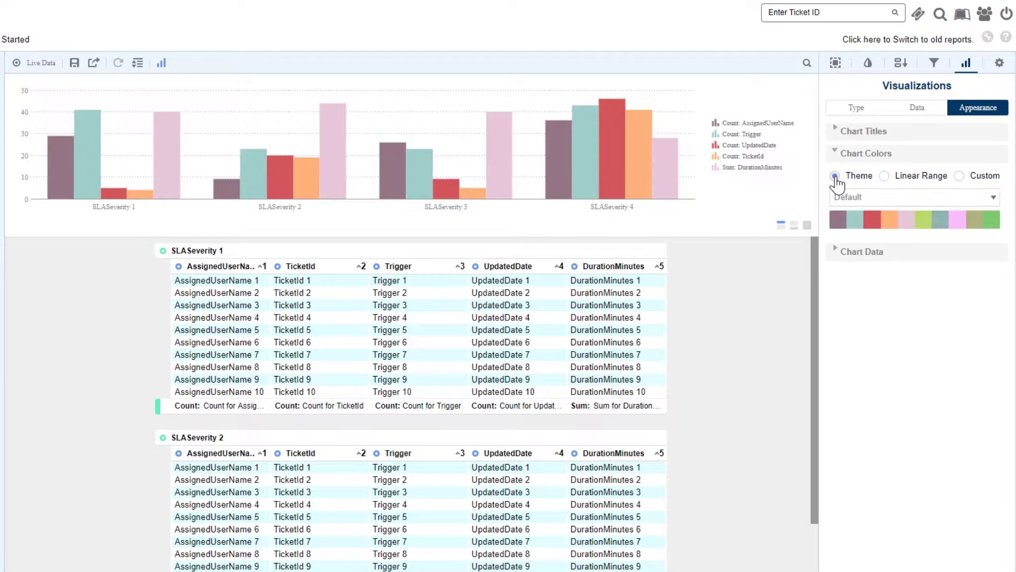
- Switch to Live Data and browse the Failure, Information, Threat and Warning ticket rows
left_click(29, 64)
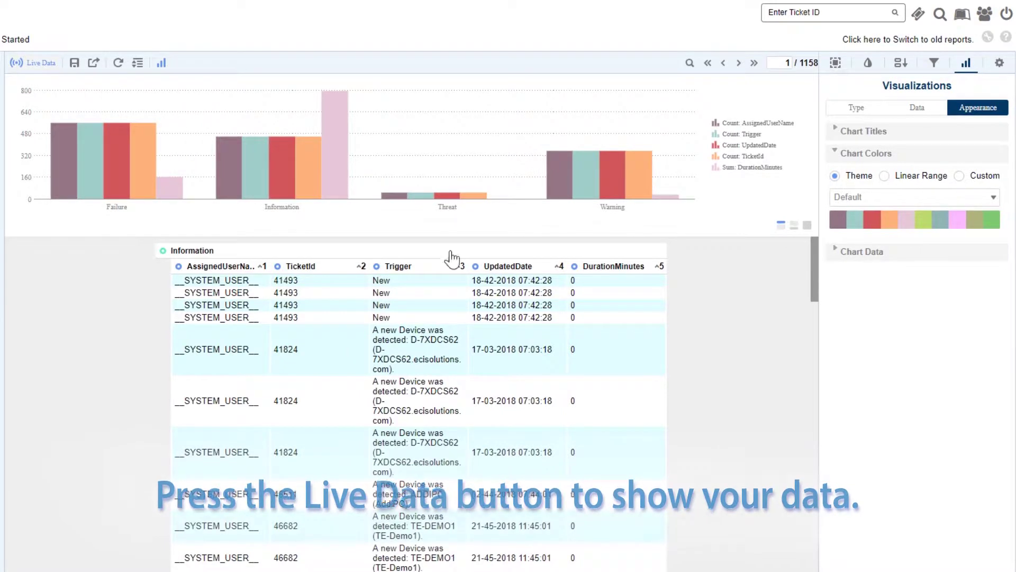
scroll(766, 342, "down", 2)
scroll(767, 342, "down", 8)
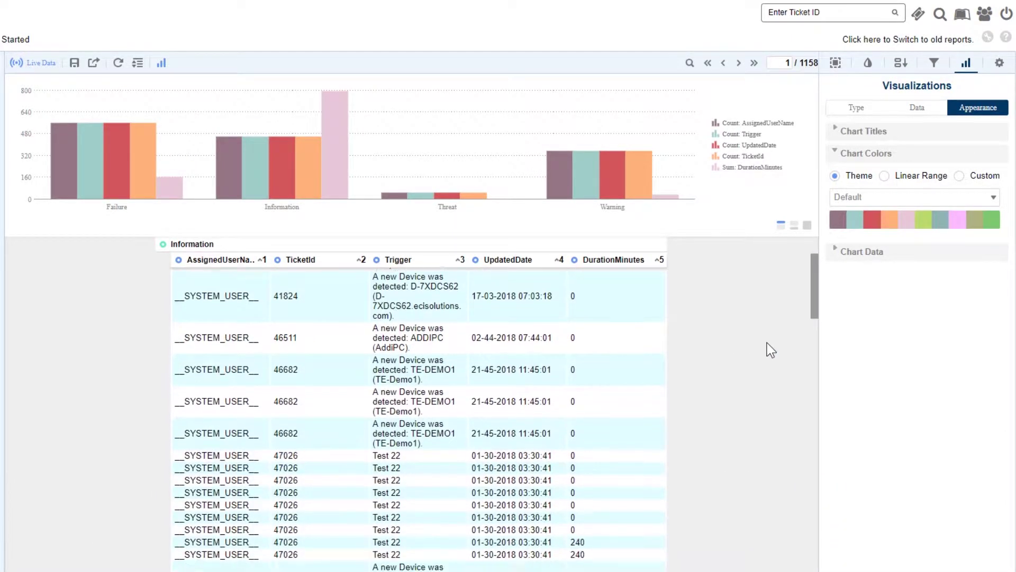
scroll(767, 342, "down", 8)
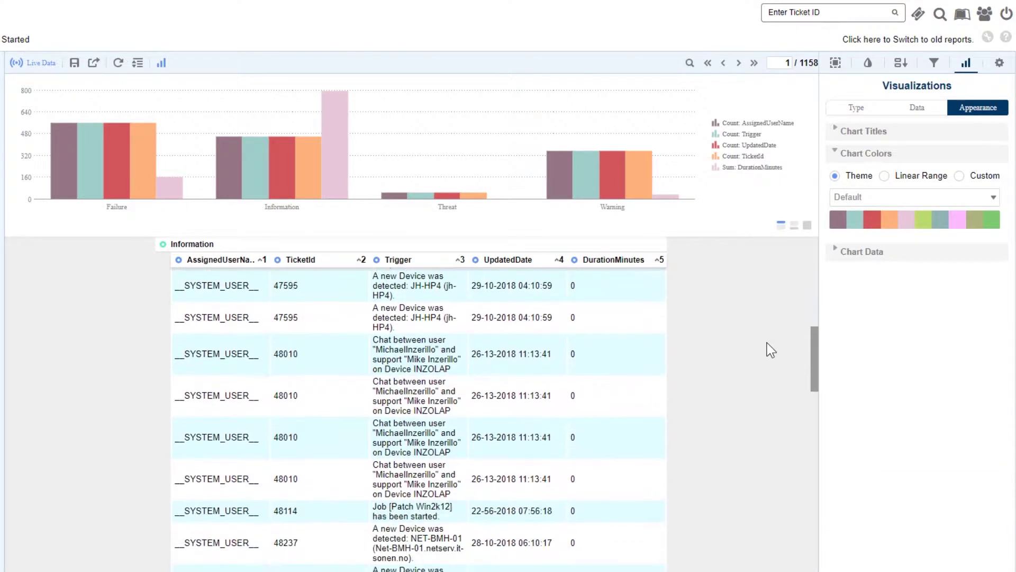
scroll(767, 342, "down", 5)
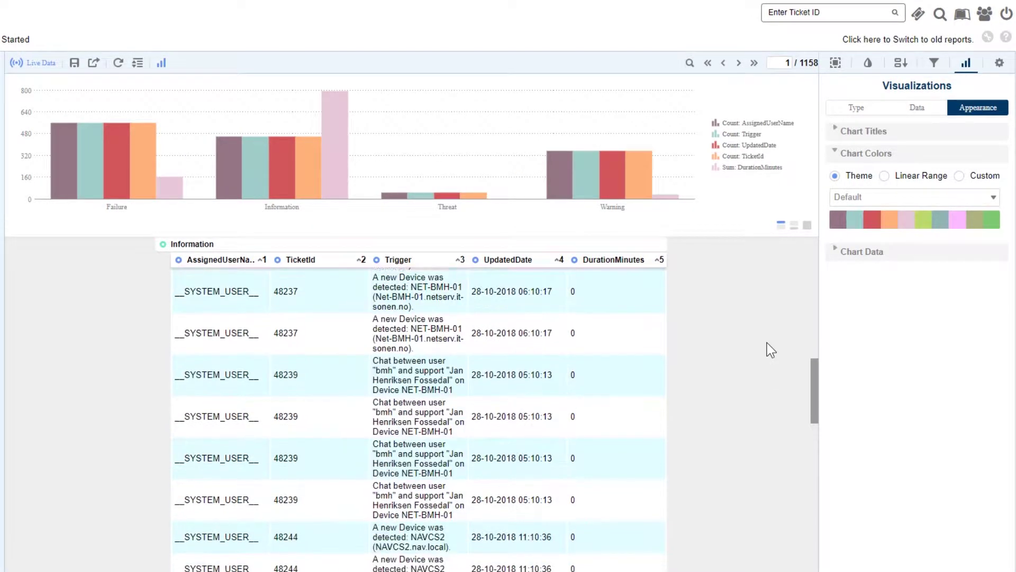
scroll(771, 350, "up", 10)
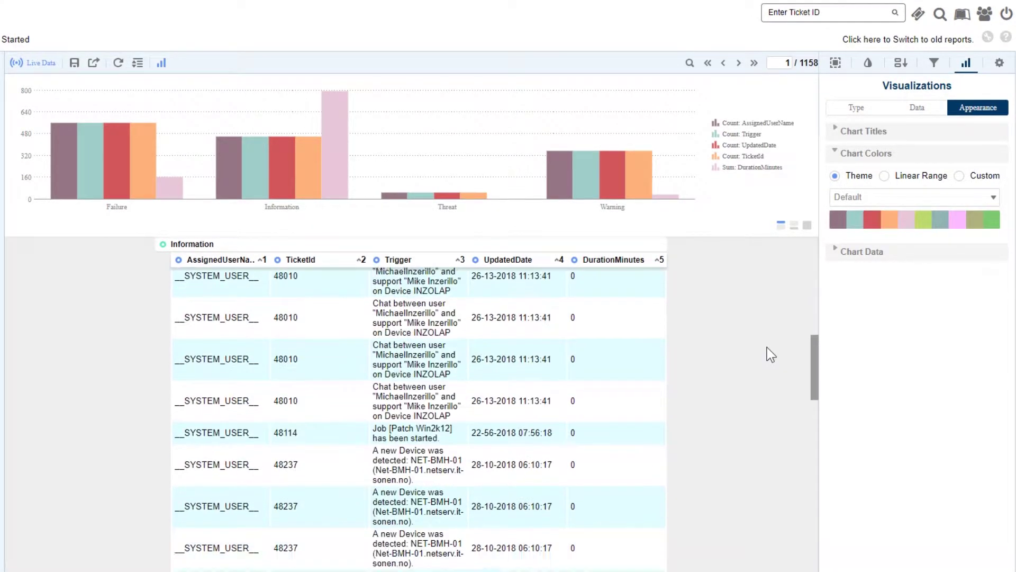
scroll(764, 349, "up", 8)
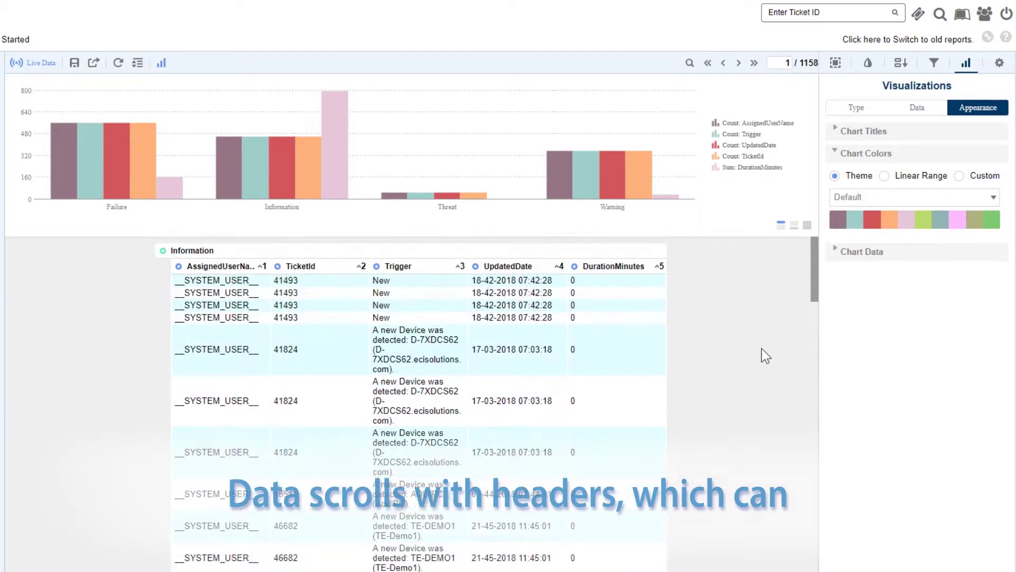
- Collapse the Information, Warning, Failure and Threat groups, then filter to Information via its chart bar
left_click(275, 251)
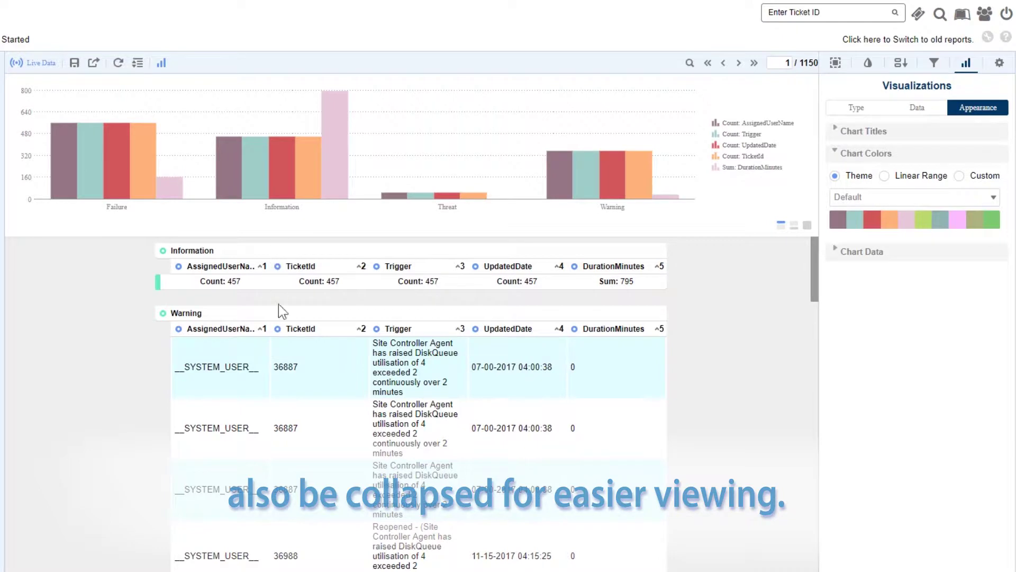
left_click(290, 315)
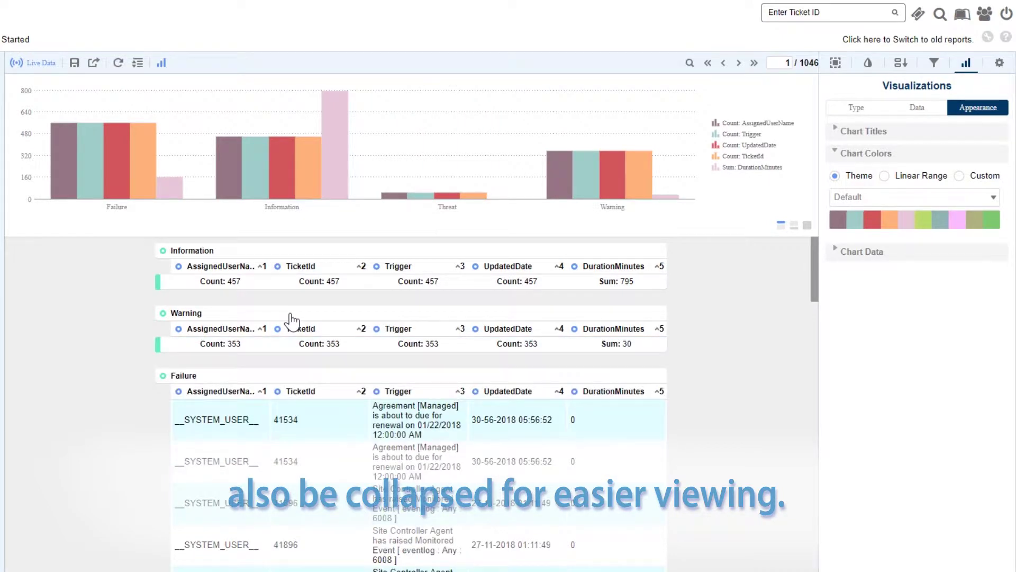
left_click(280, 376)
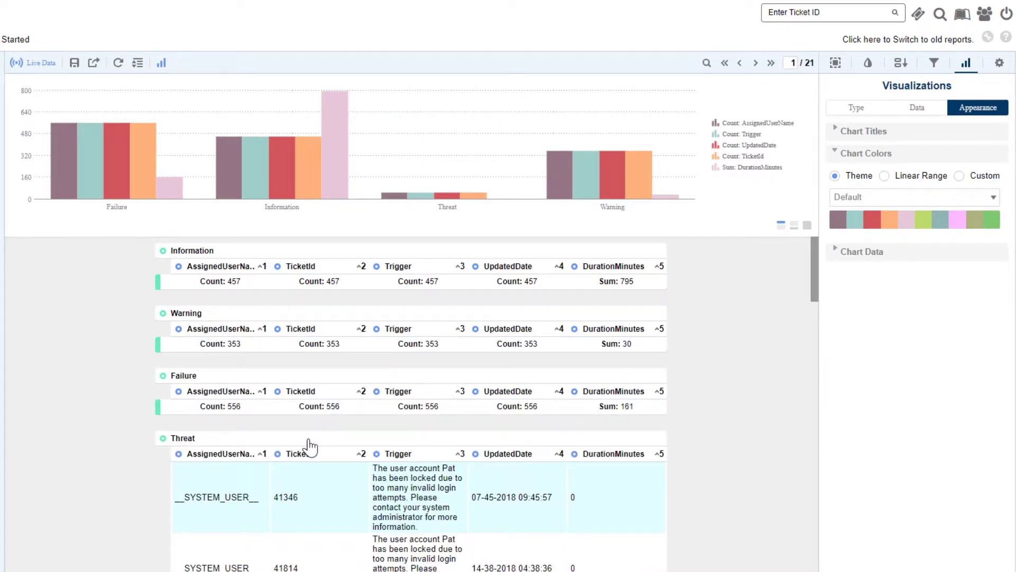
left_click(309, 440)
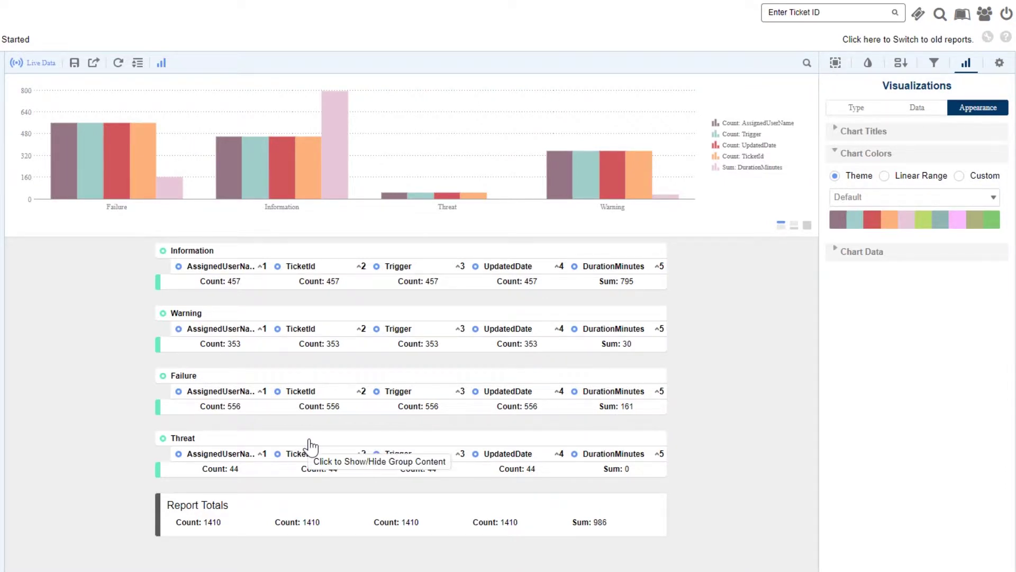
mouse_move(286, 158)
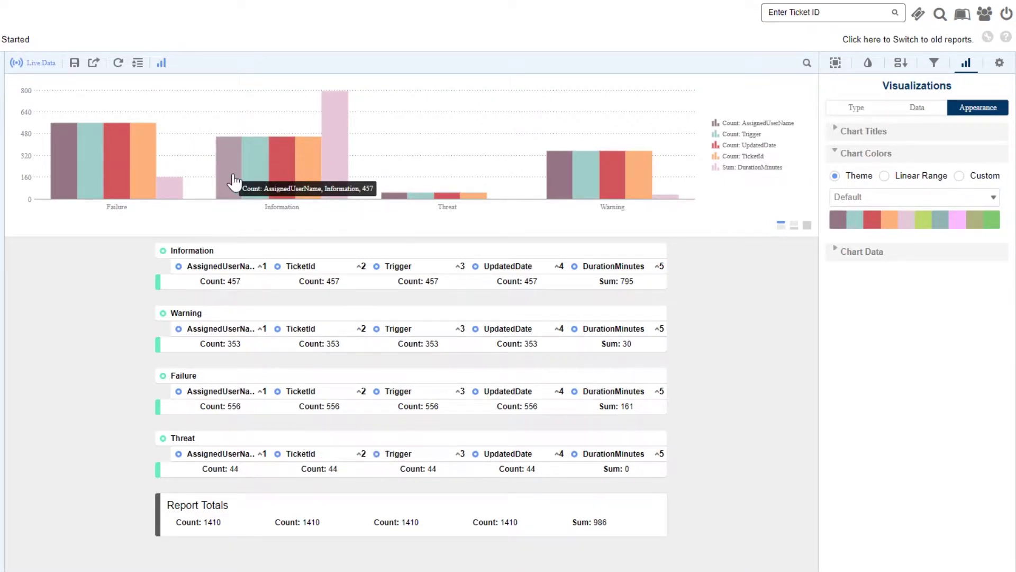
left_click(235, 183)
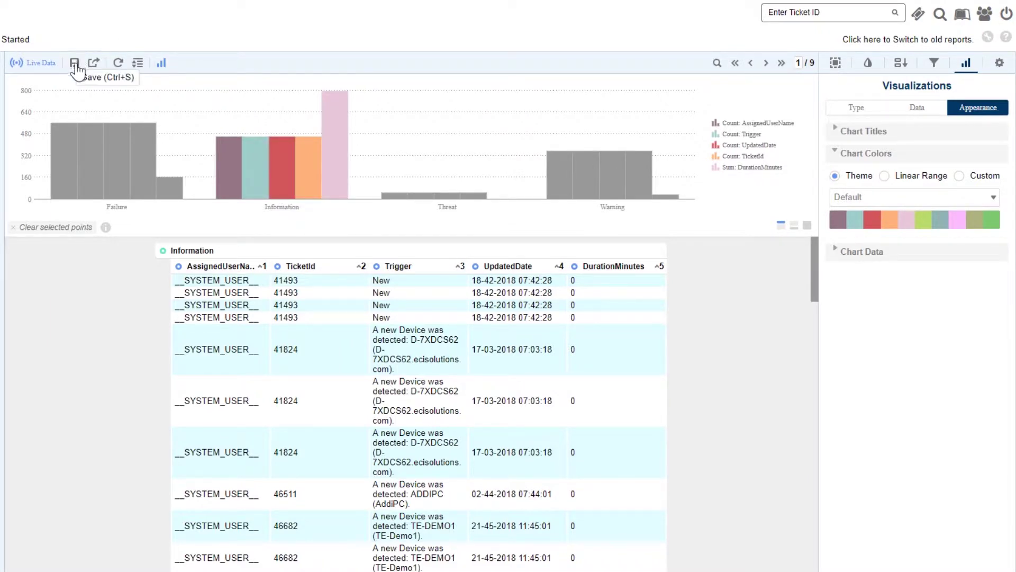
- Clear the chart selection and save report info with name 'Express View' and description 'Example'
left_click(15, 227)
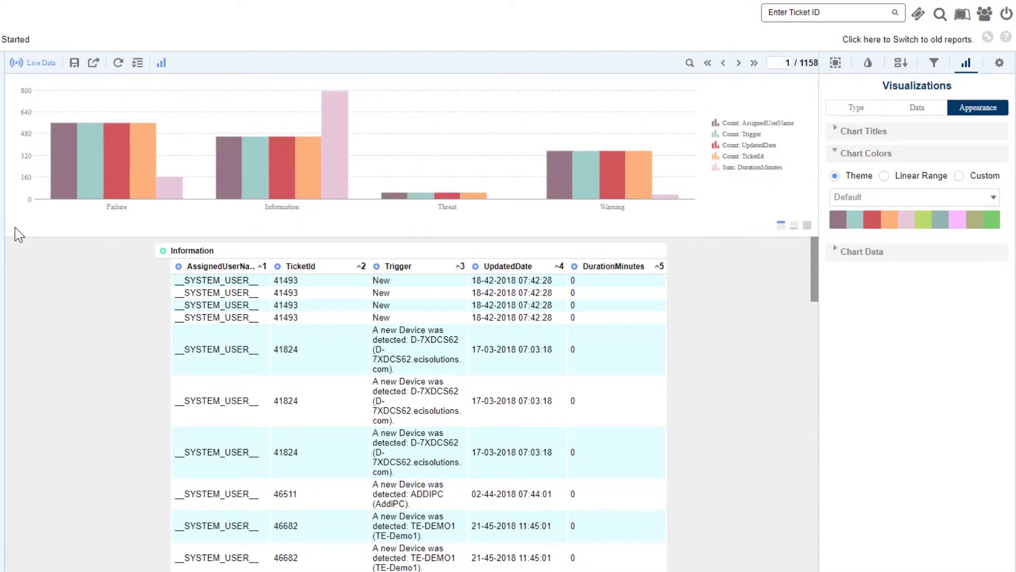
left_click(75, 62)
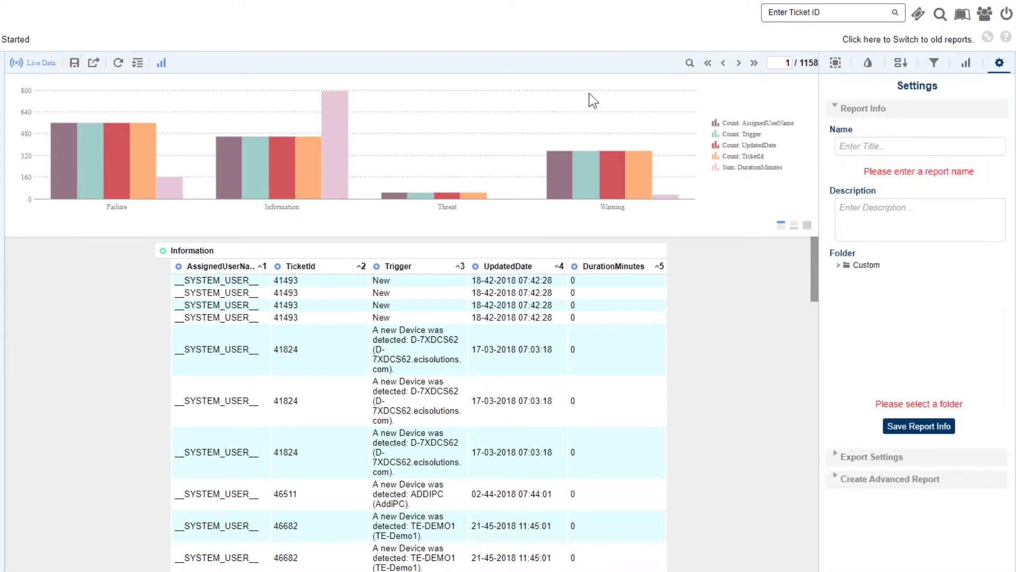
left_click(842, 146)
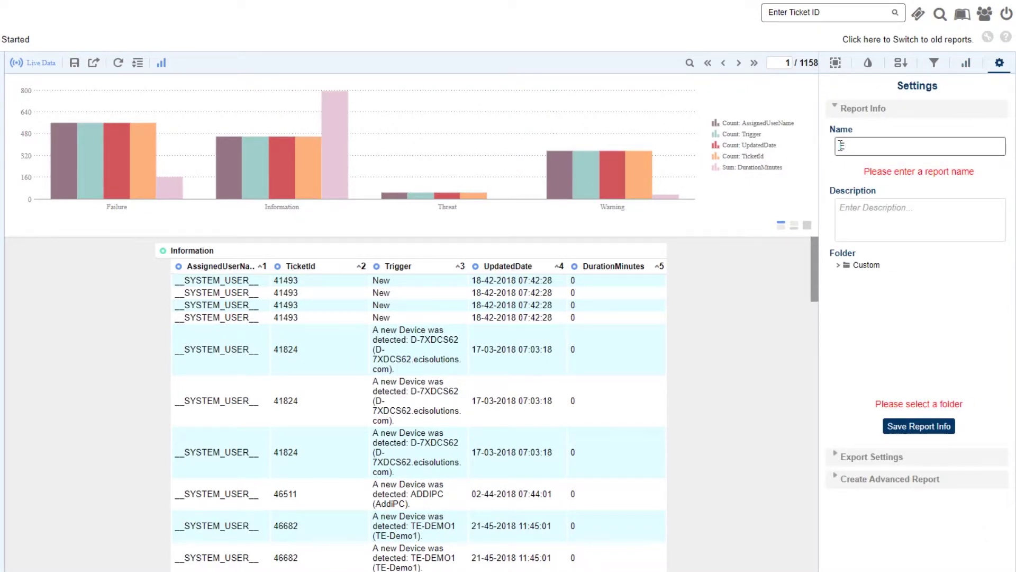
type("Express View")
left_click(856, 216)
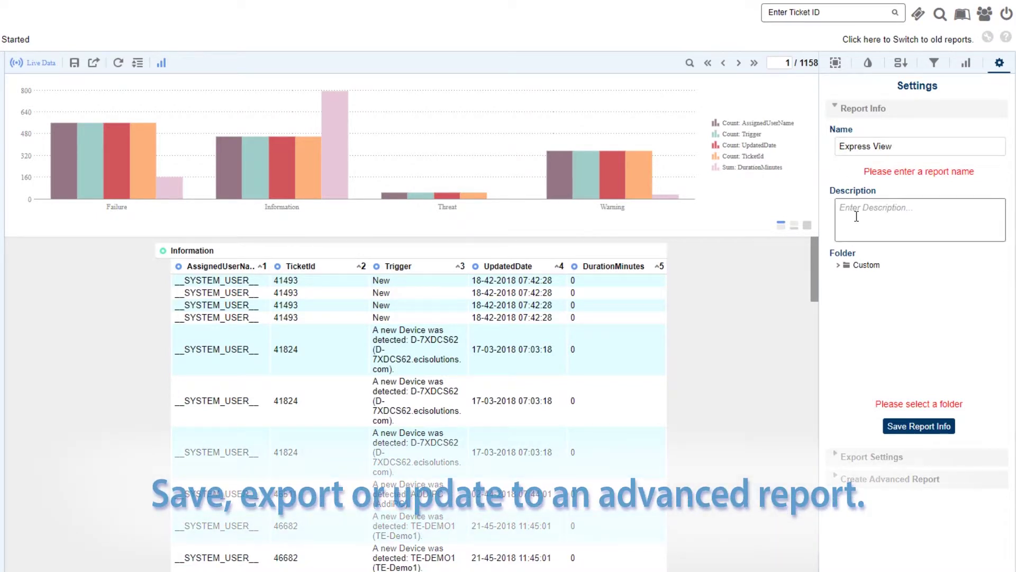
type("Example")
left_click(930, 433)
- Check the Export formats, then open Create Advanced Report and begin the name 'Advanced Vie'
left_click(95, 64)
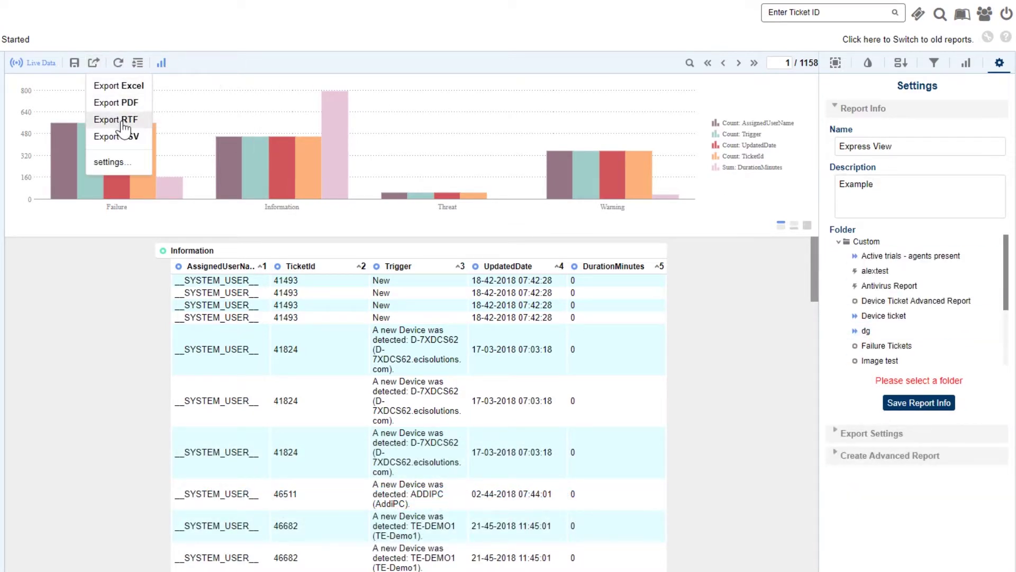
left_click(892, 456)
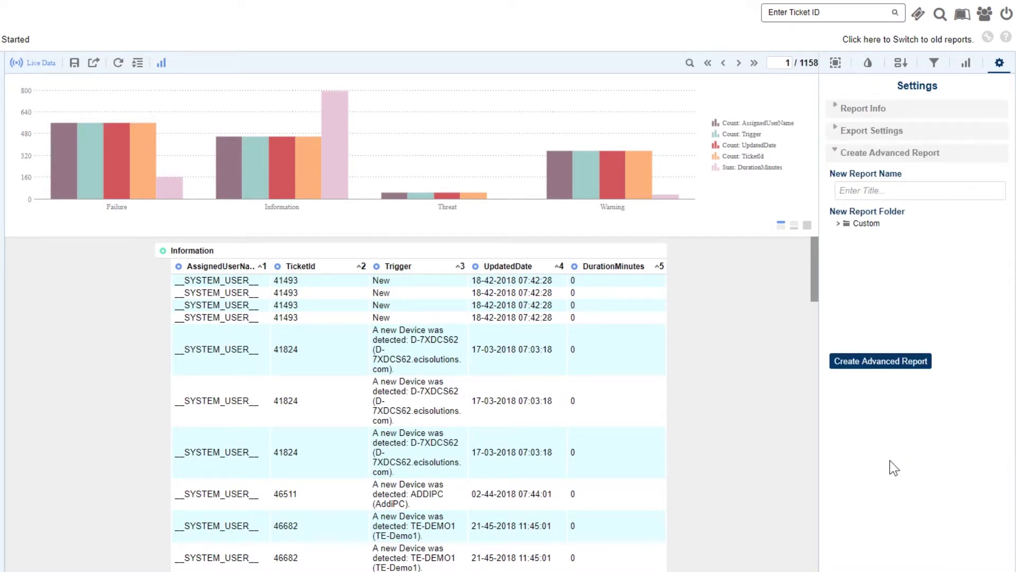
left_click(897, 189)
type("Ad")
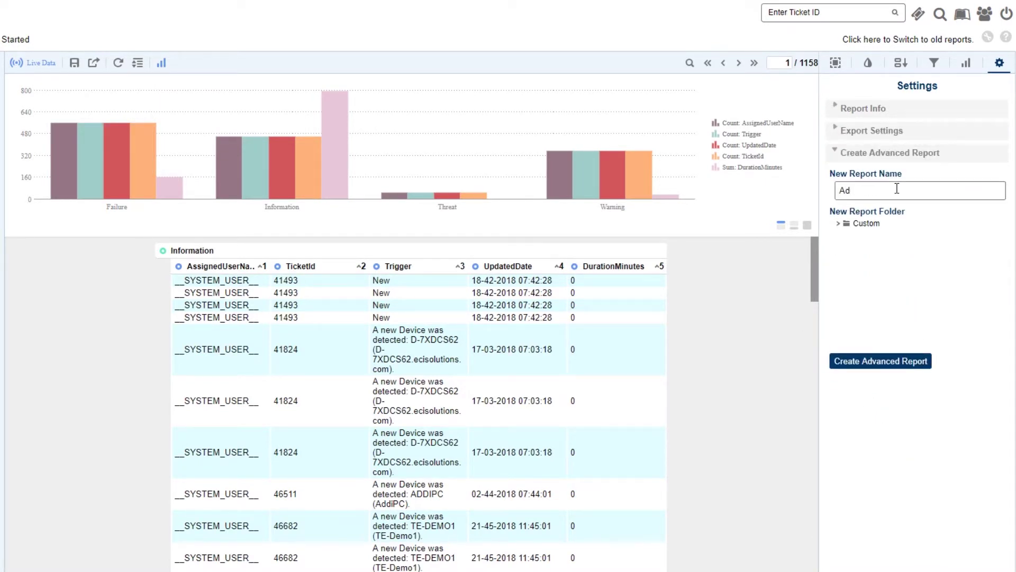
type("vanced Vie")
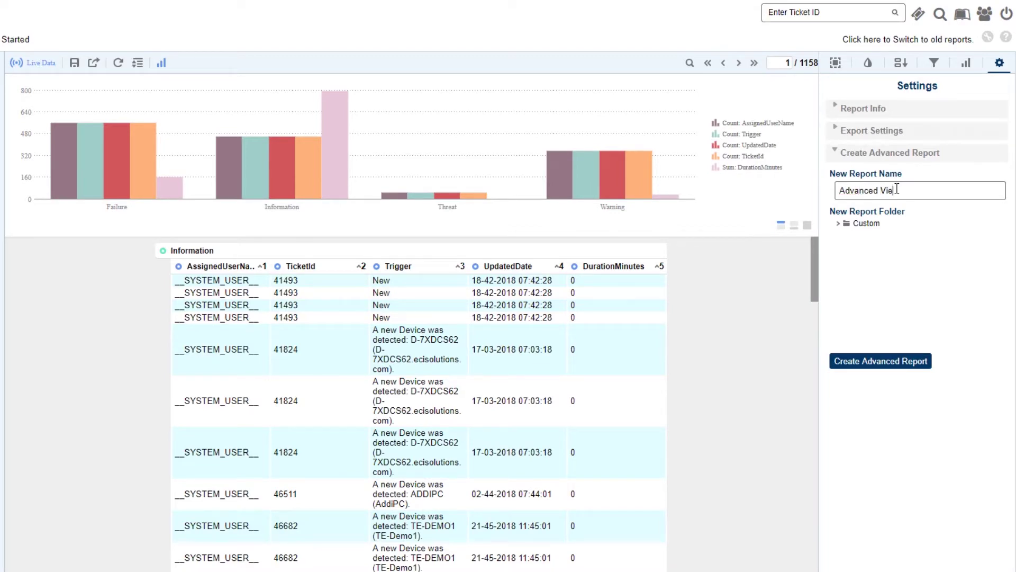